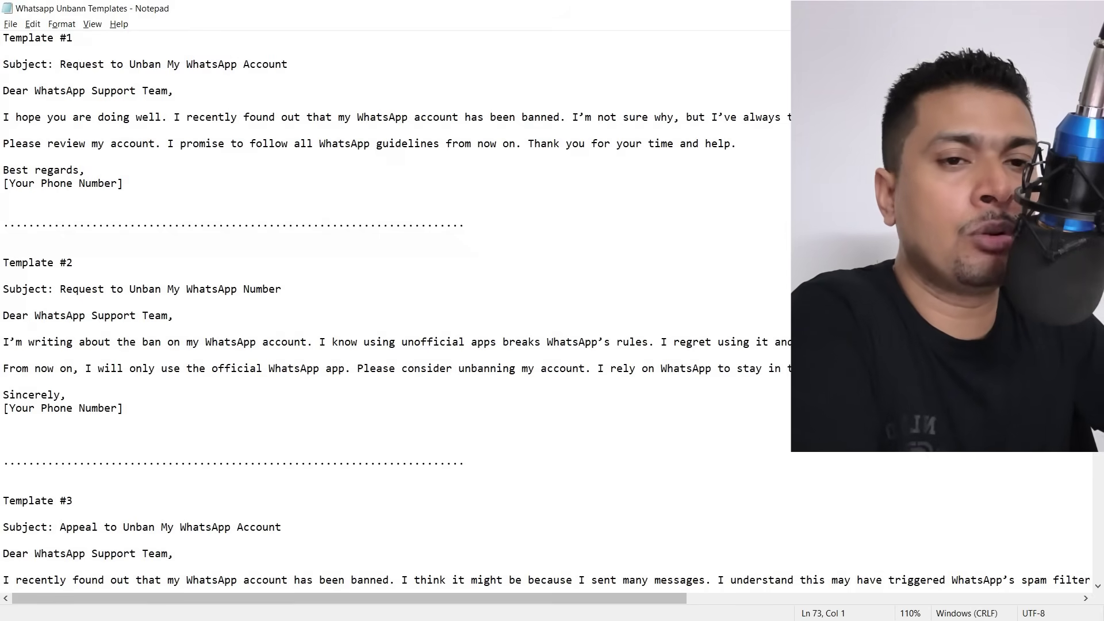
scroll(397, 311, right, 5)
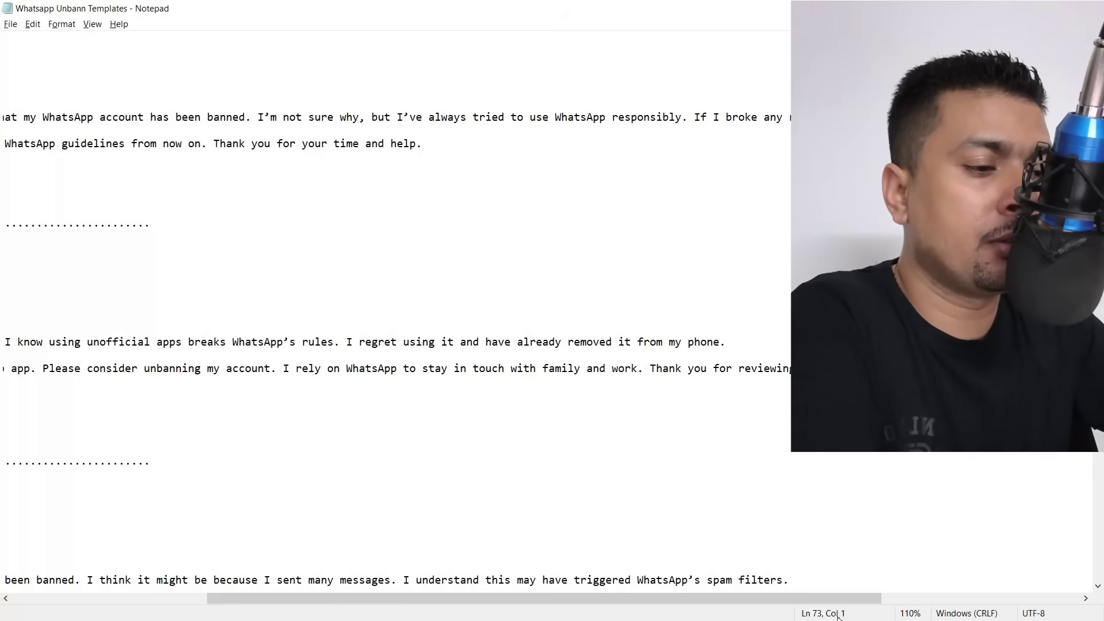
drag(840, 599, 327, 598)
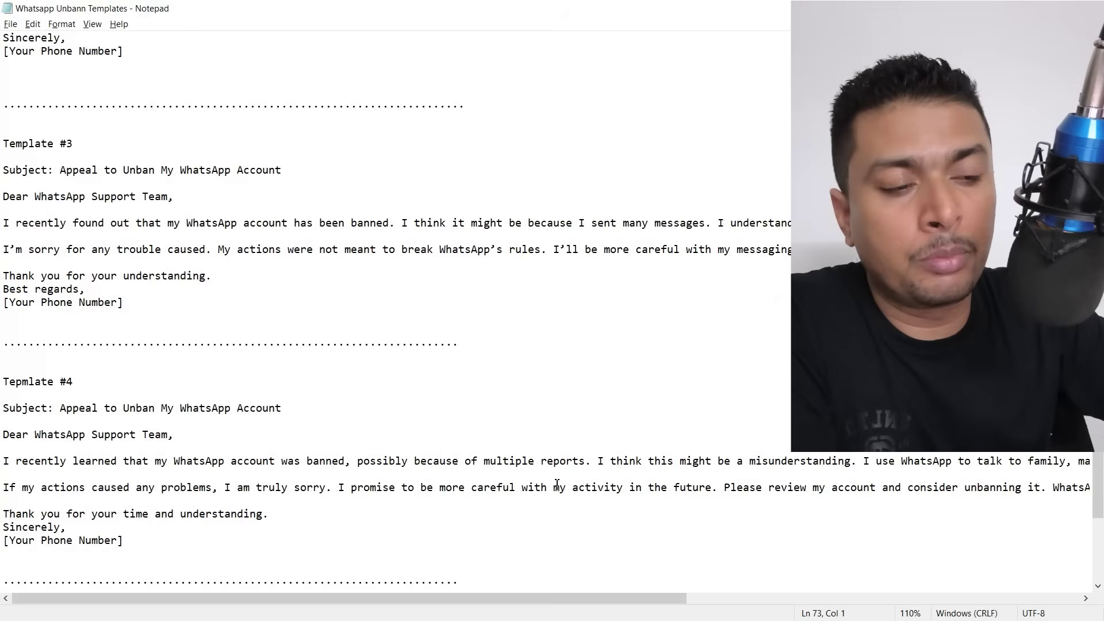
Scroll through the templates document, then switch to the whatsapp.com tab in Chrome.
scroll(607, 474, down, 2)
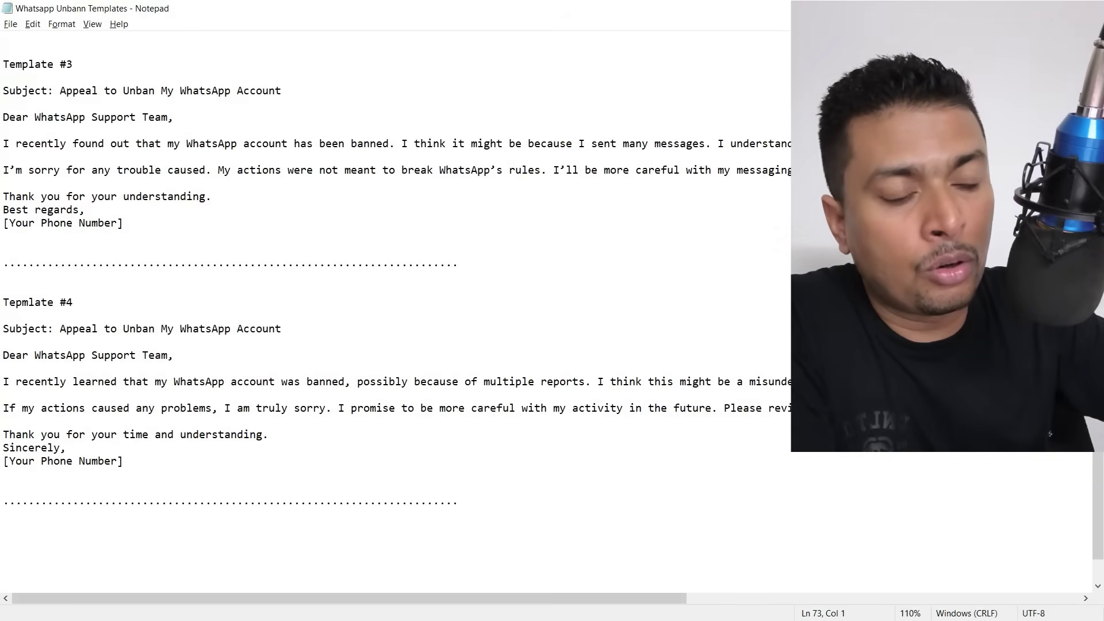
drag(271, 601, 543, 608)
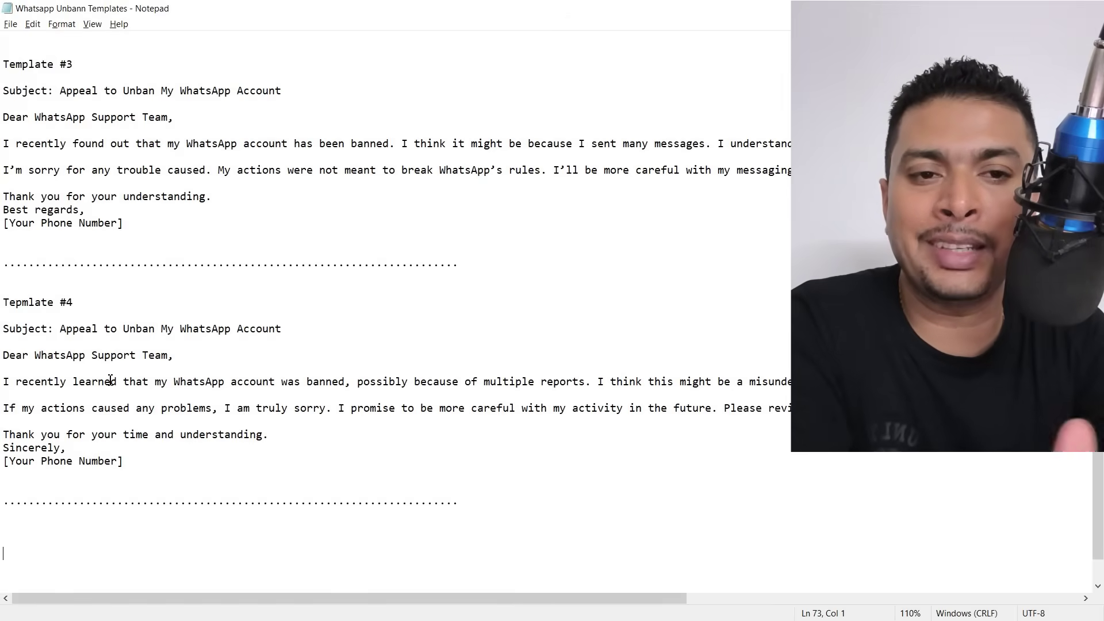
key(alt+Tab)
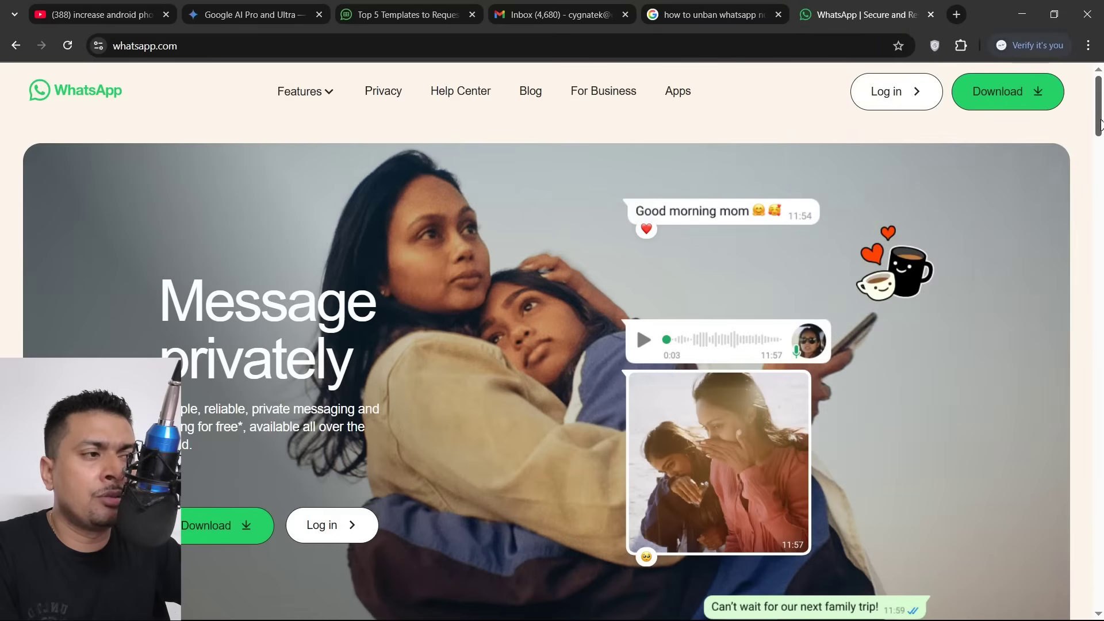
Use Contact Us in the whatsapp.com footer to reach the WhatsApp Support form.
drag(1100, 124, 1101, 603)
scroll(792, 363, up, 5)
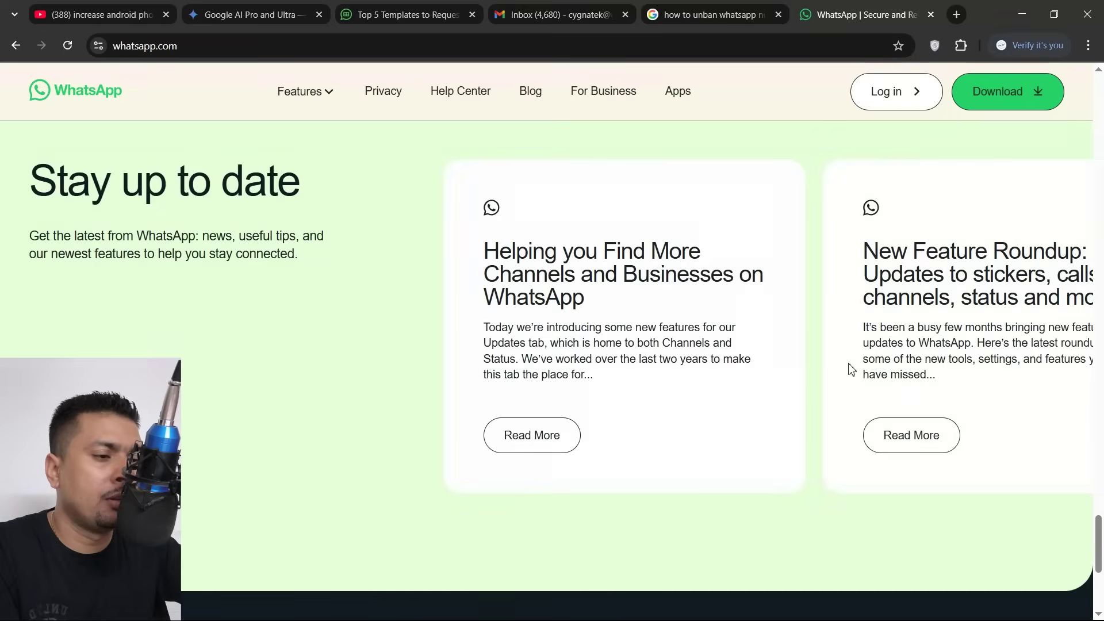
scroll(852, 368, down, 5)
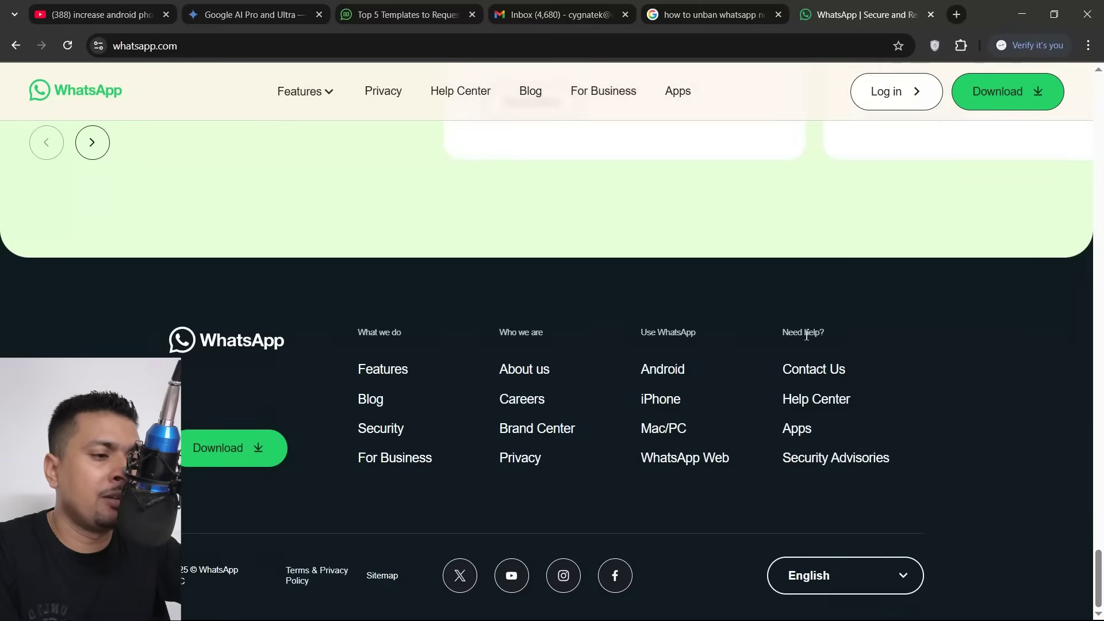
click(786, 371)
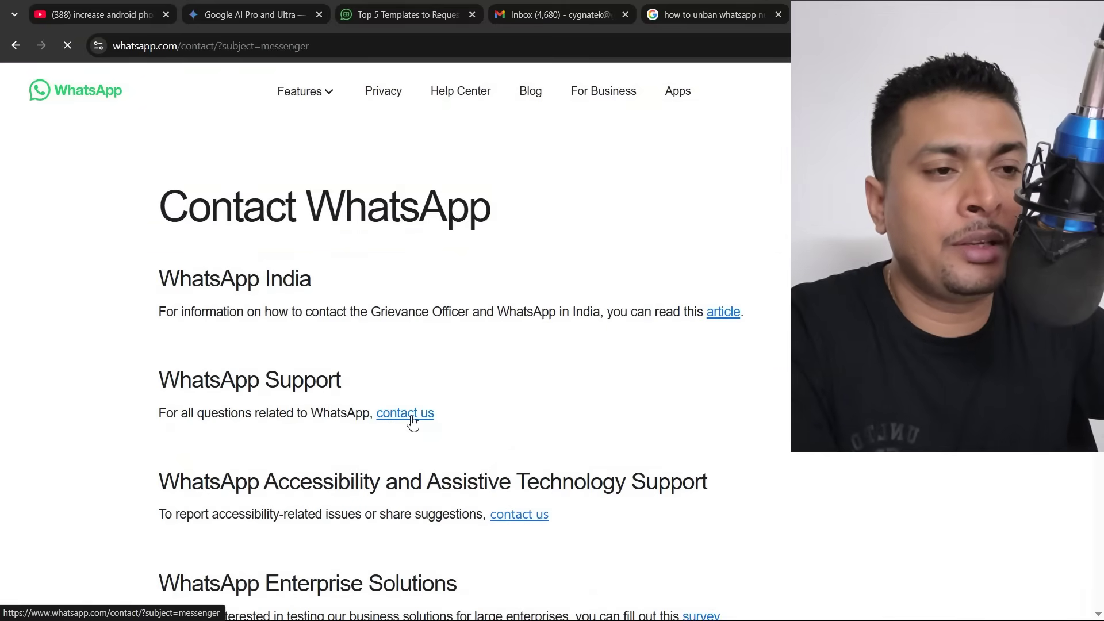
scroll(476, 390, down, 10)
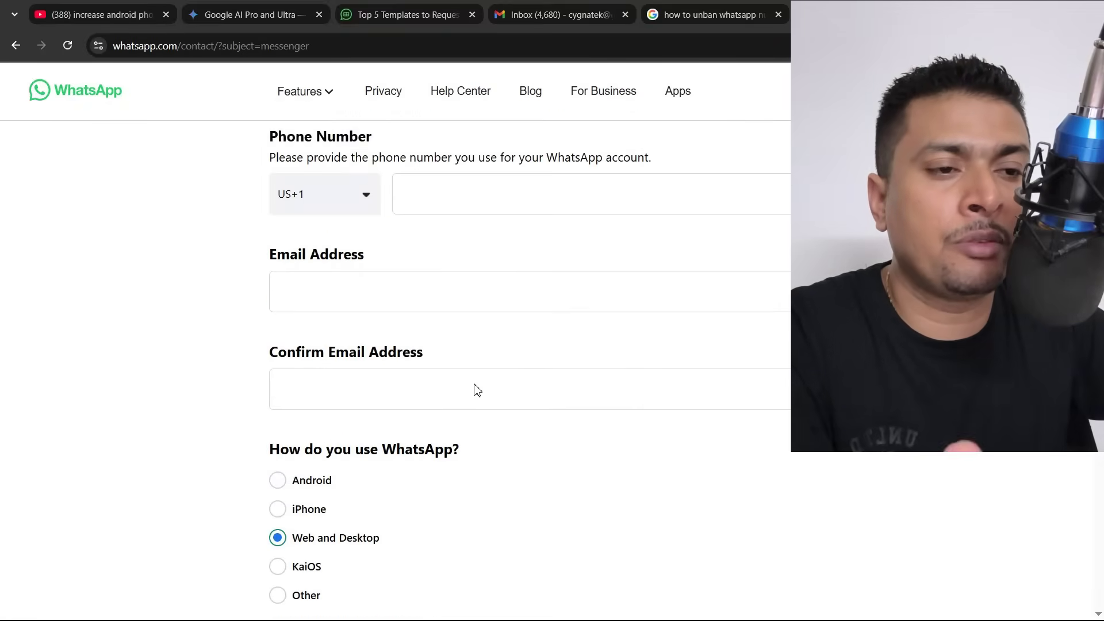
scroll(477, 396, up, 7)
scroll(477, 396, up, 1)
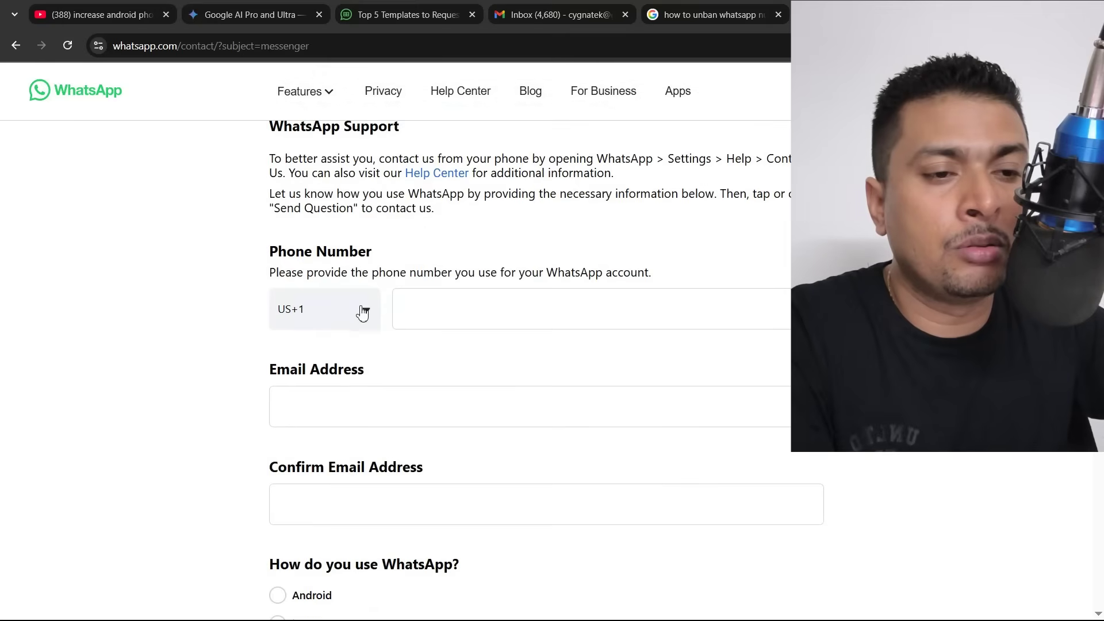
Enter the account phone number with its country code and choose Android as the platform.
click(362, 311)
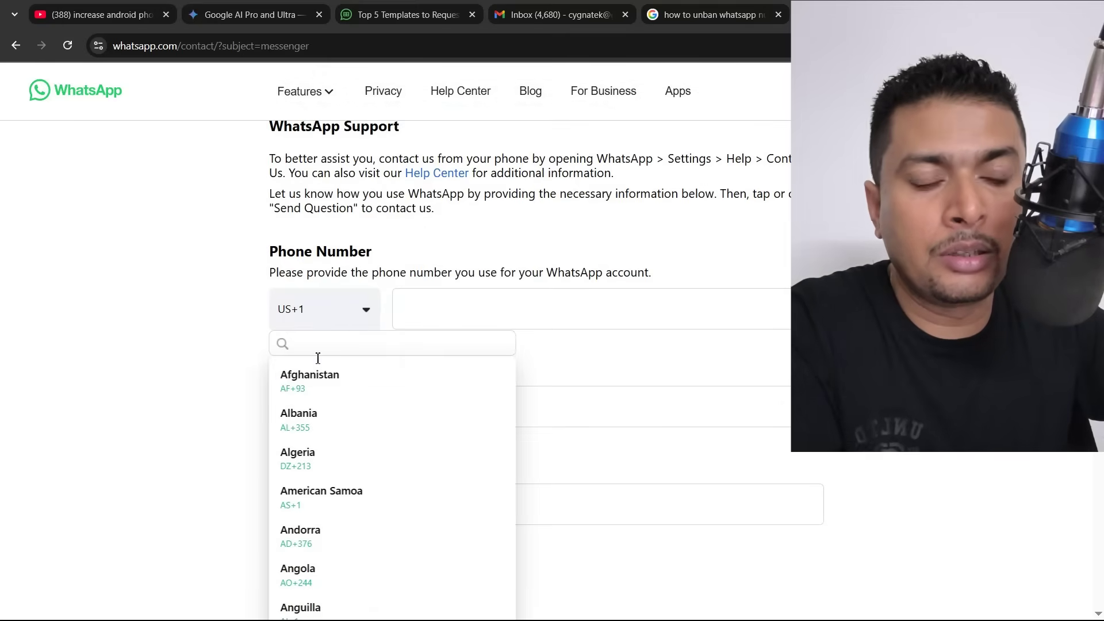
click(414, 314)
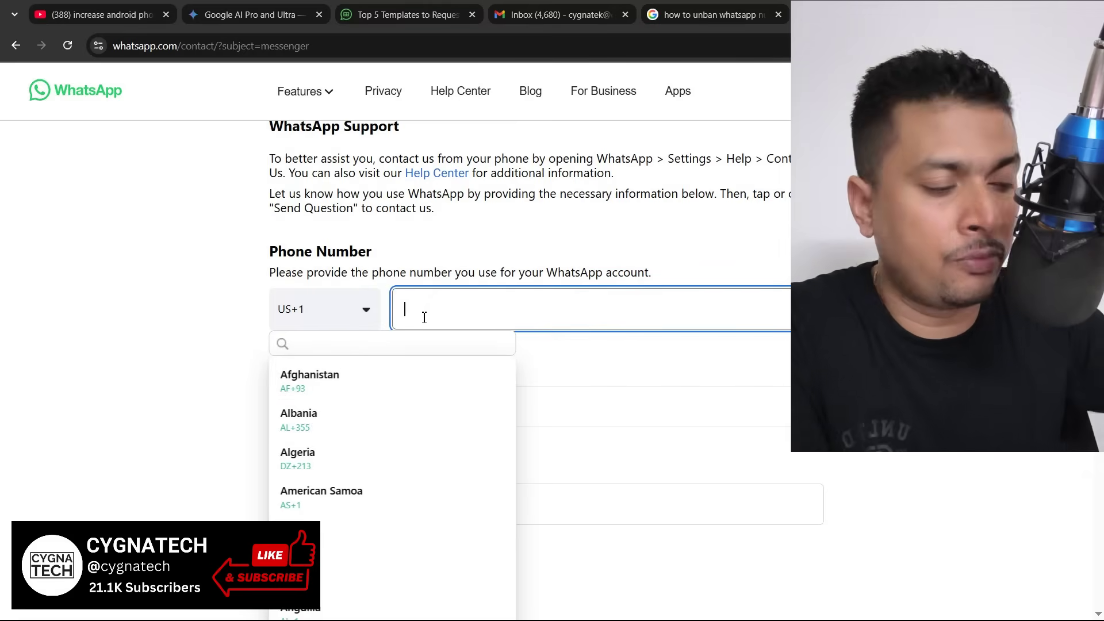
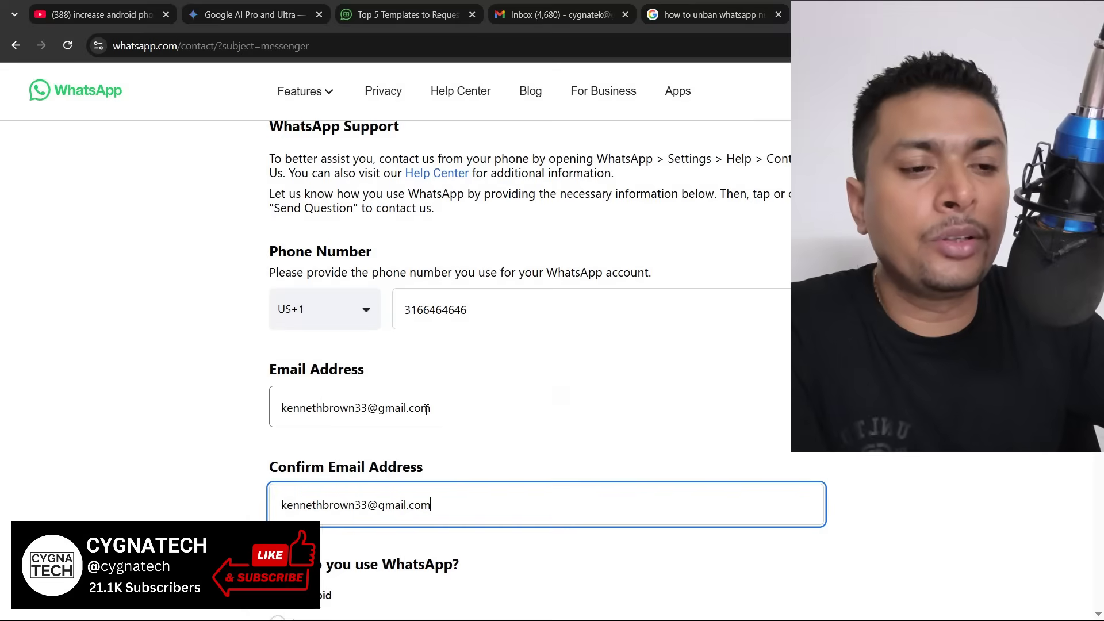
scroll(431, 495, down, 5)
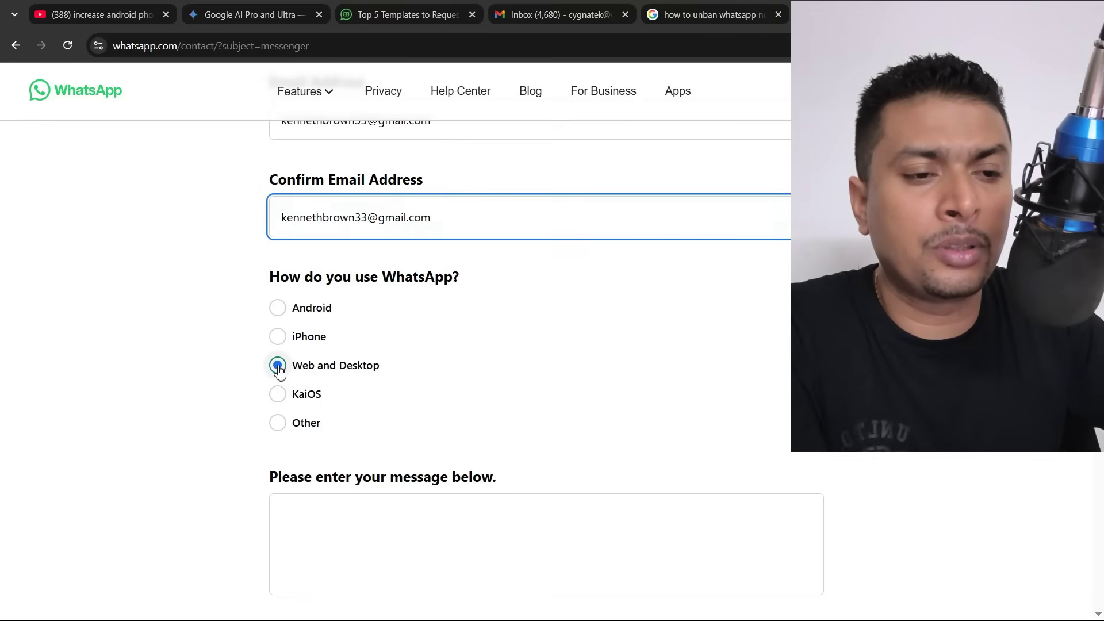
click(281, 311)
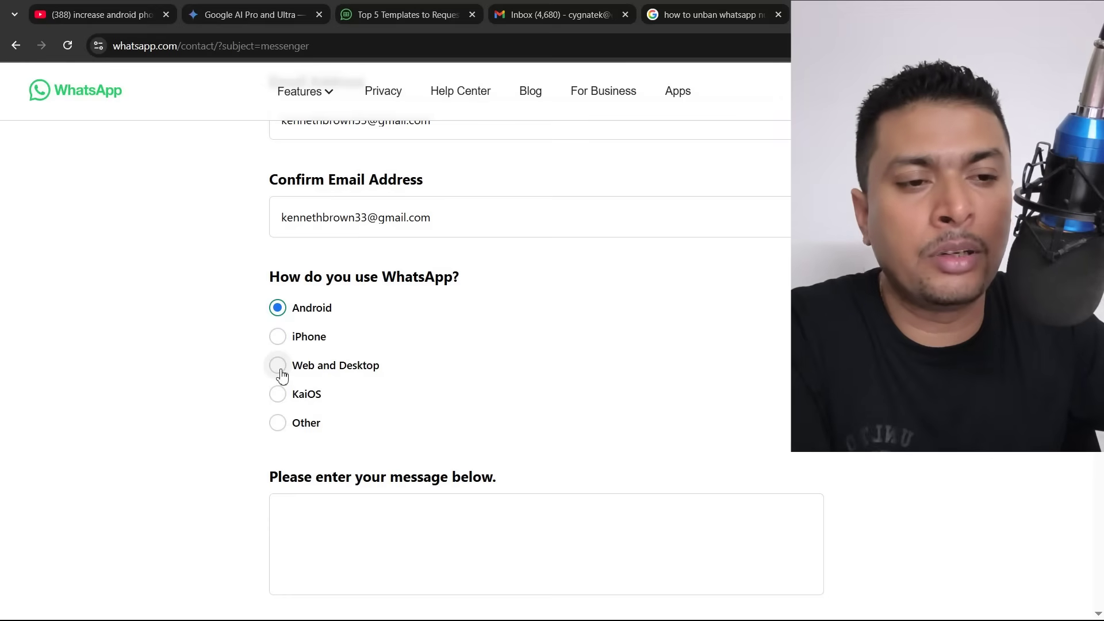
scroll(291, 371, down, 3)
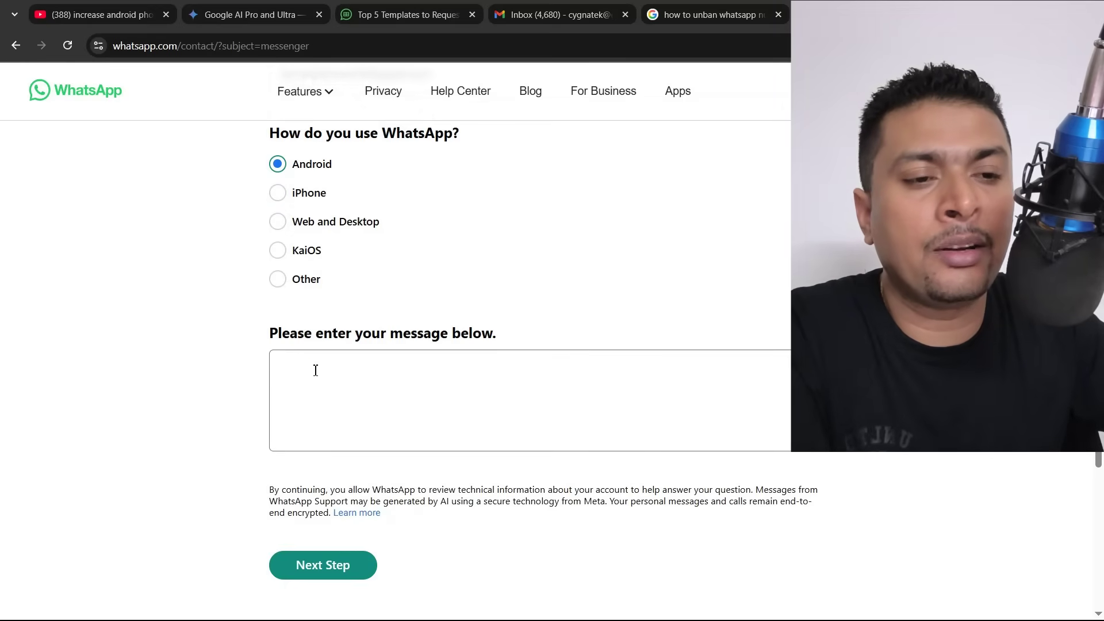
Focus the message box, then bring up the Whatsapp Unbann Templates Notepad window at Template #1.
click(316, 370)
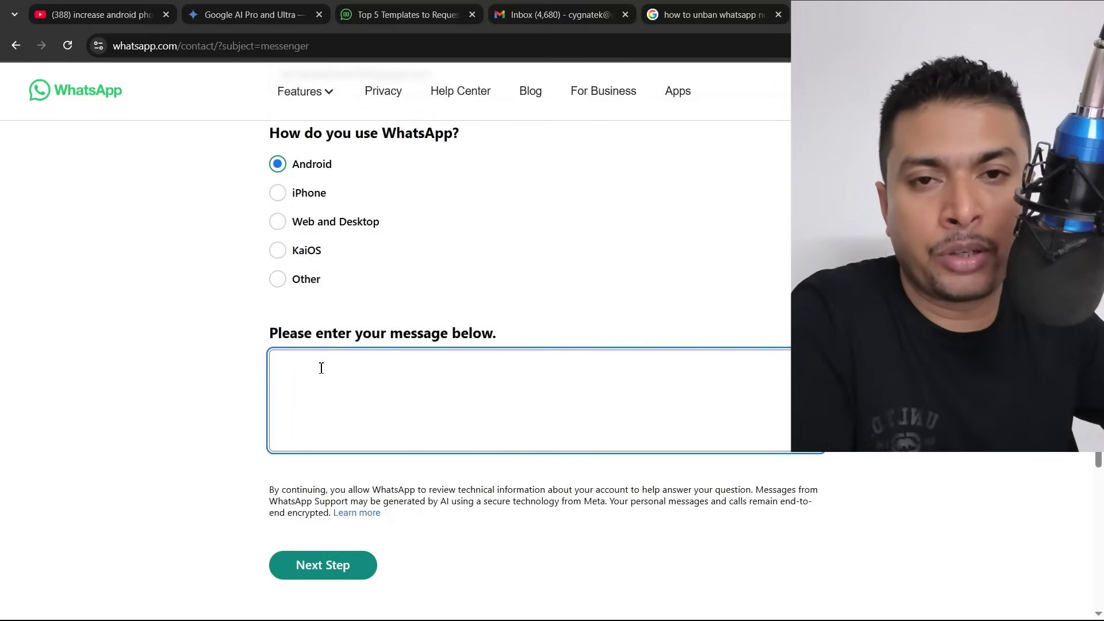
key(alt+Tab)
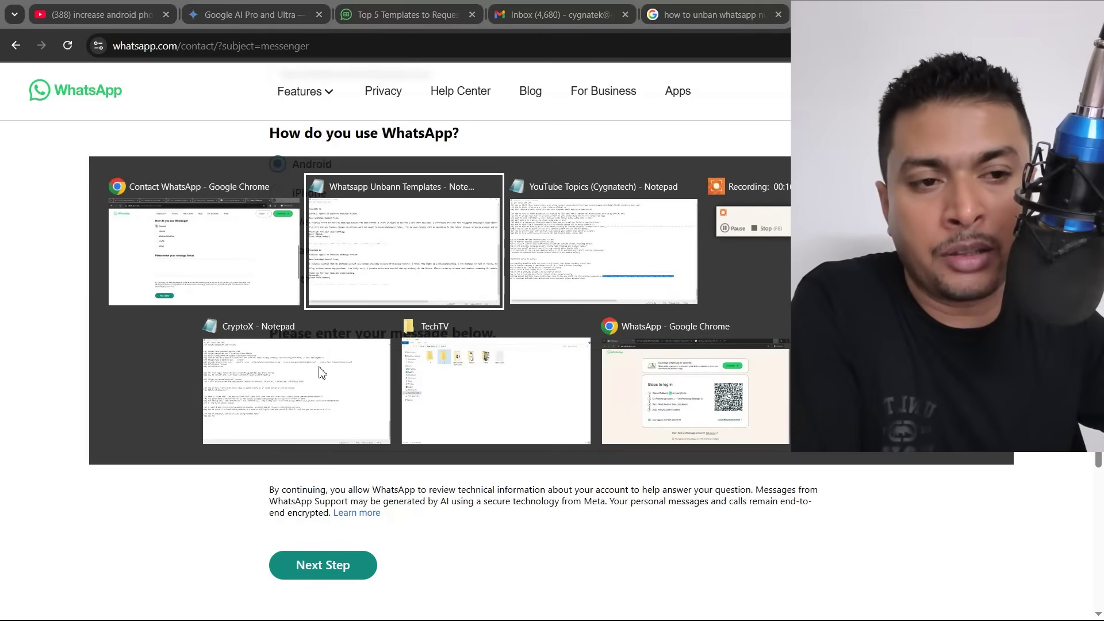
key(alt+Tab)
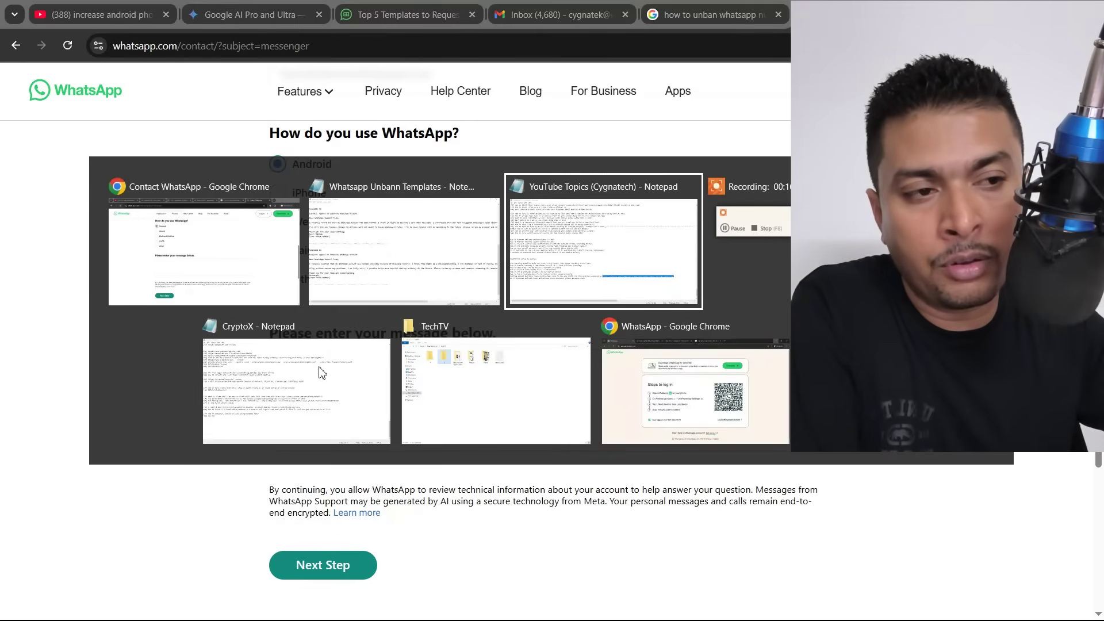
key(alt+Tab)
key(alt+Tab)
key(alt+Tab)
key(alt+Tab)
key(alt+Tab)
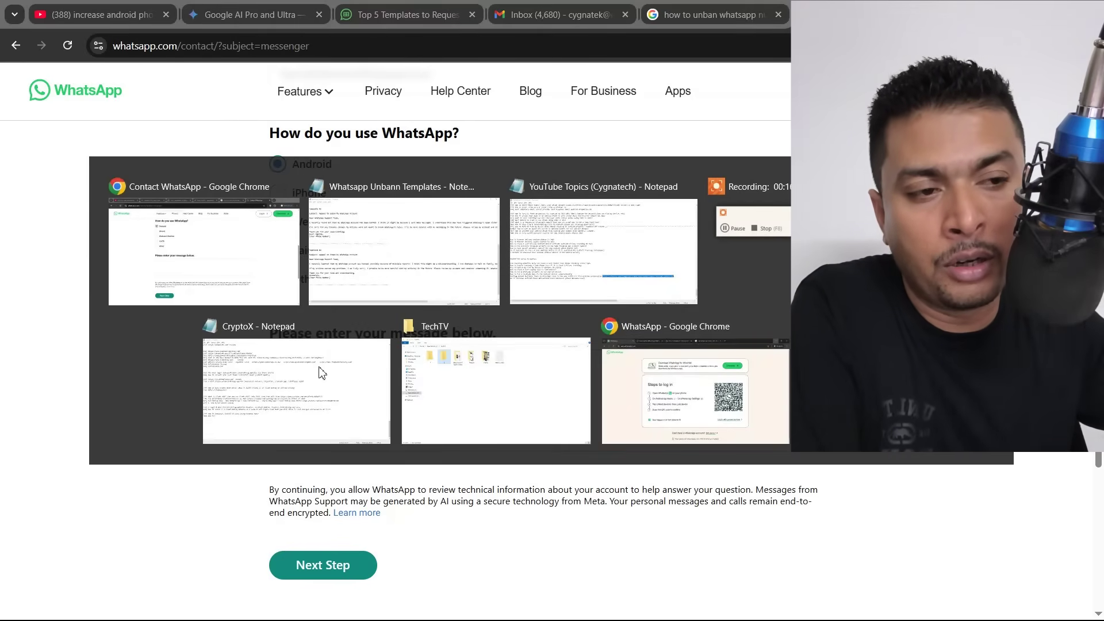
key(alt+Tab)
key(alt+Tab)
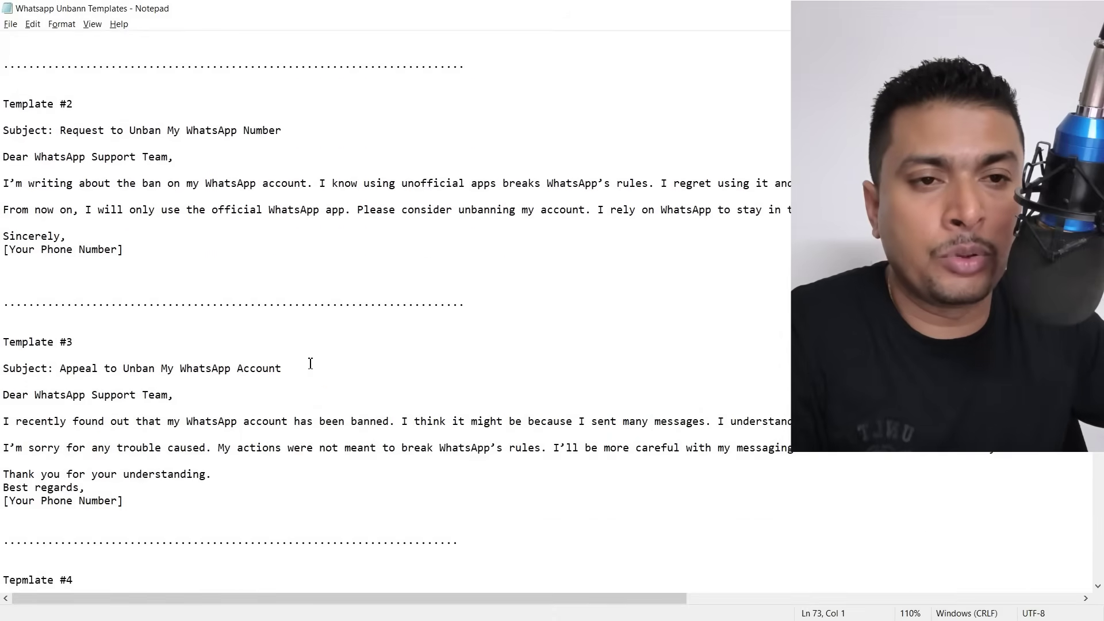
scroll(314, 362, up, 4)
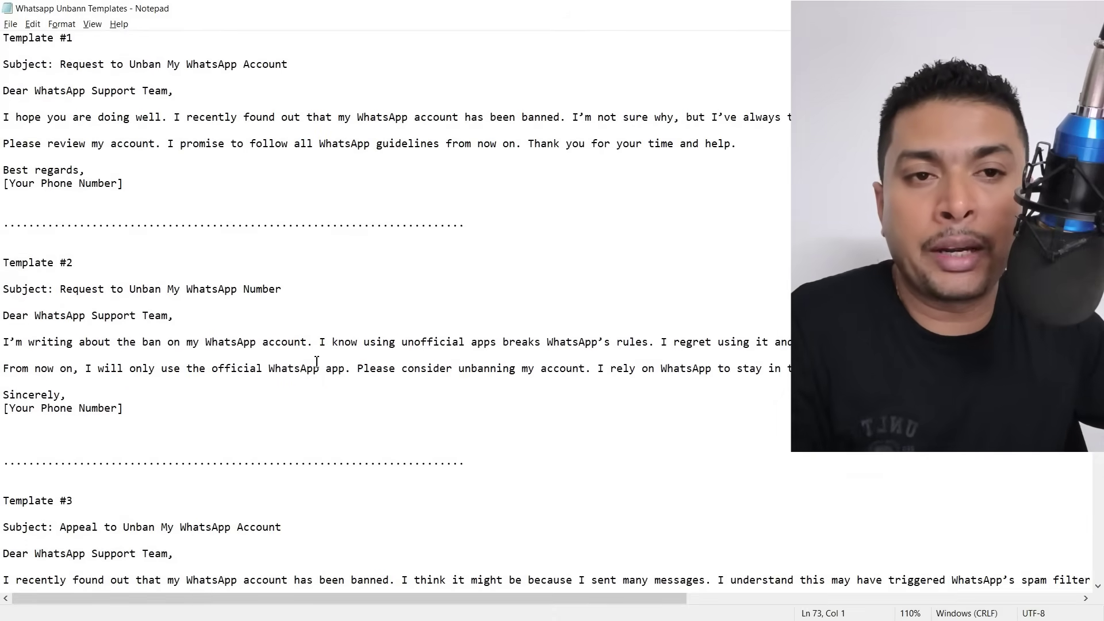
Paste the unban letter into the message and replace the placeholder with the sender's full name.
key(alt+Tab)
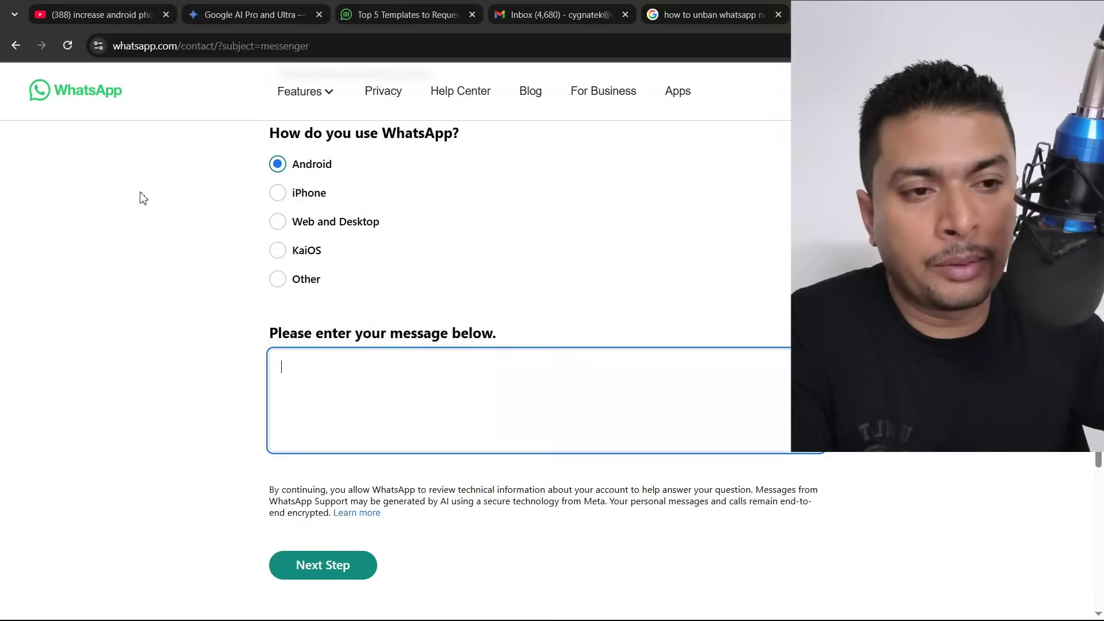
key(ctrl+v)
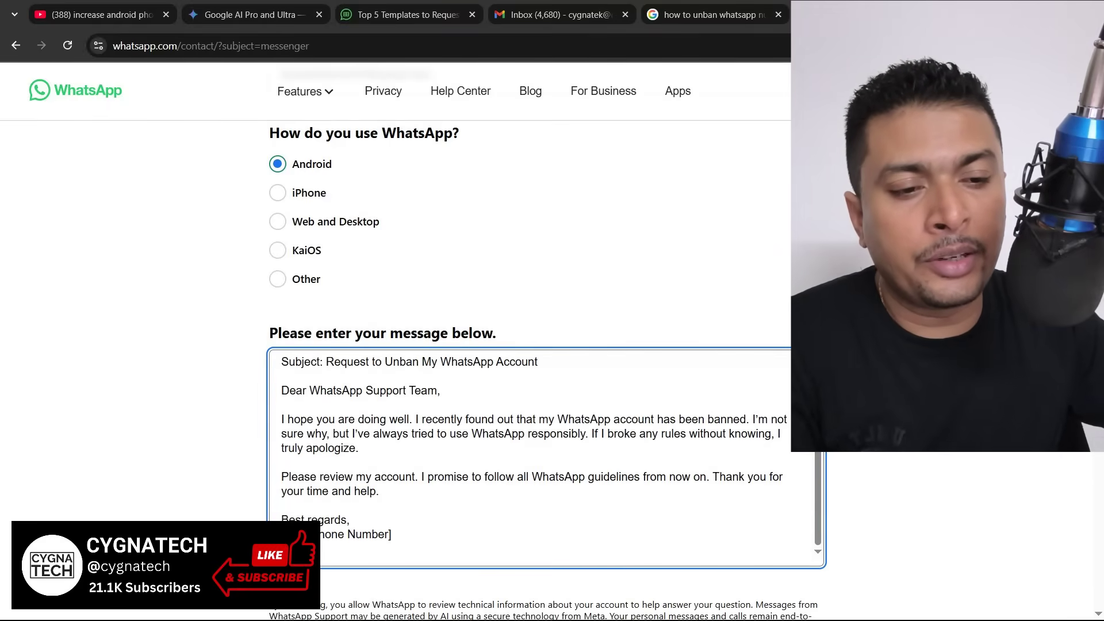
drag(349, 537, 391, 539)
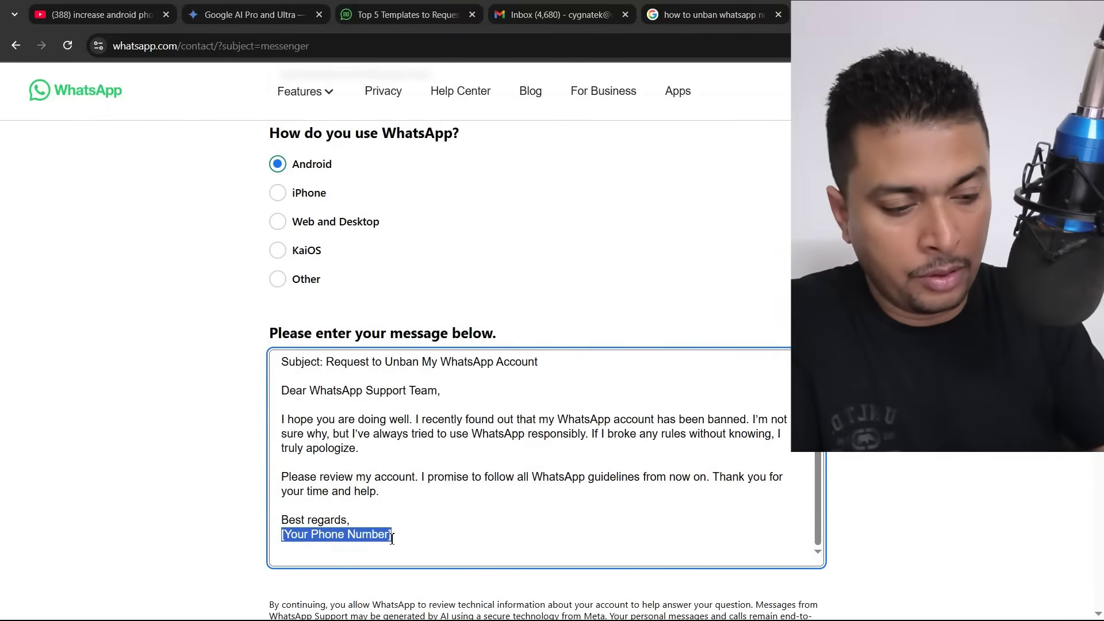
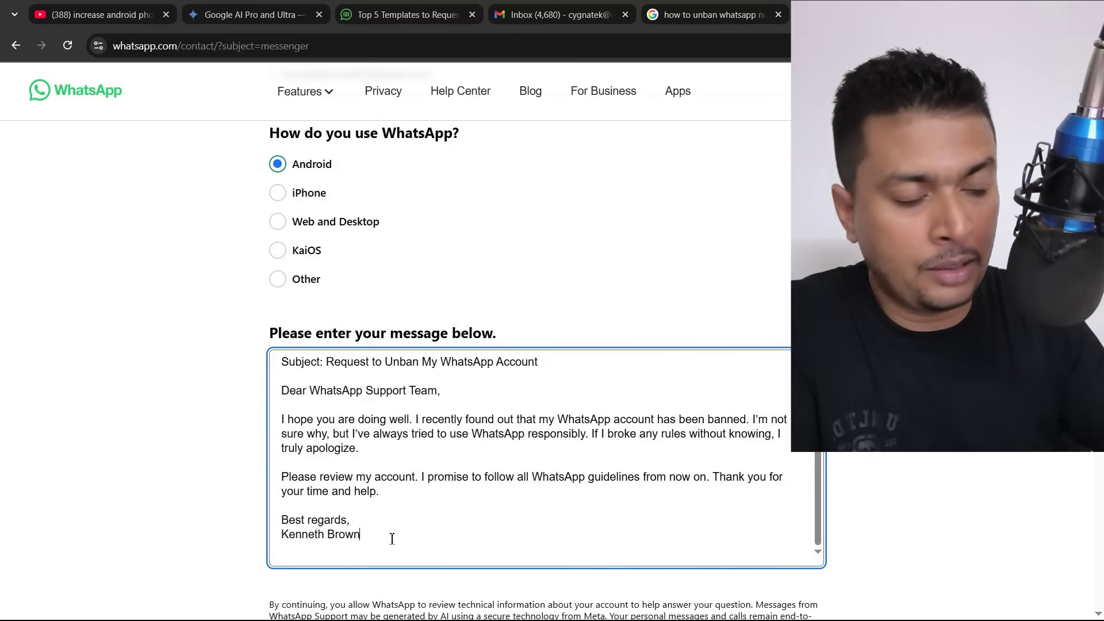
key(Return)
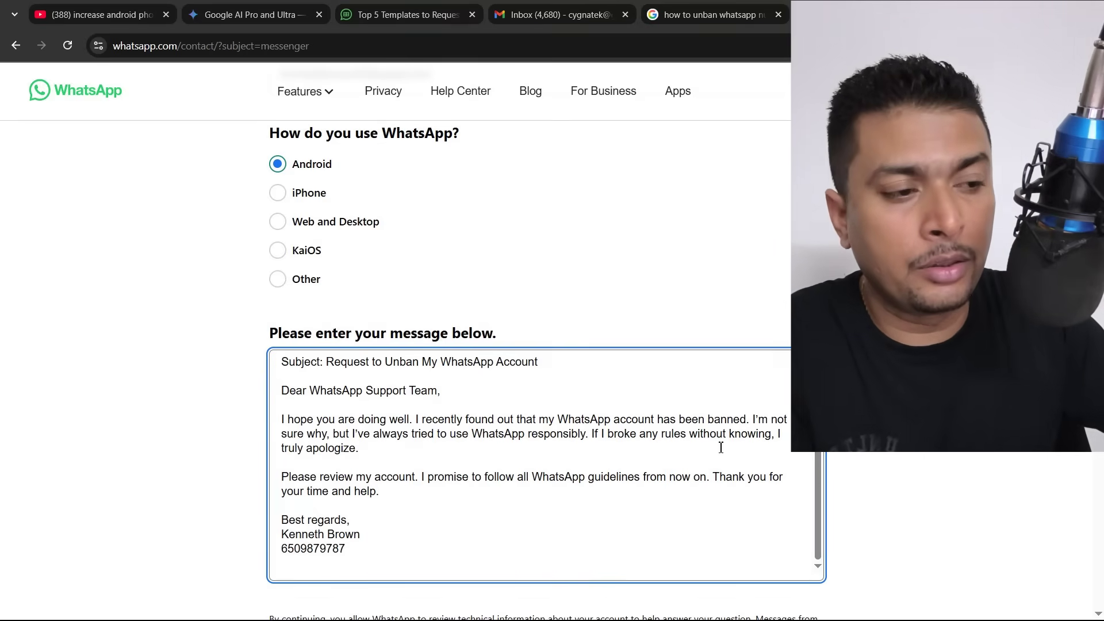
scroll(721, 447, down, 6)
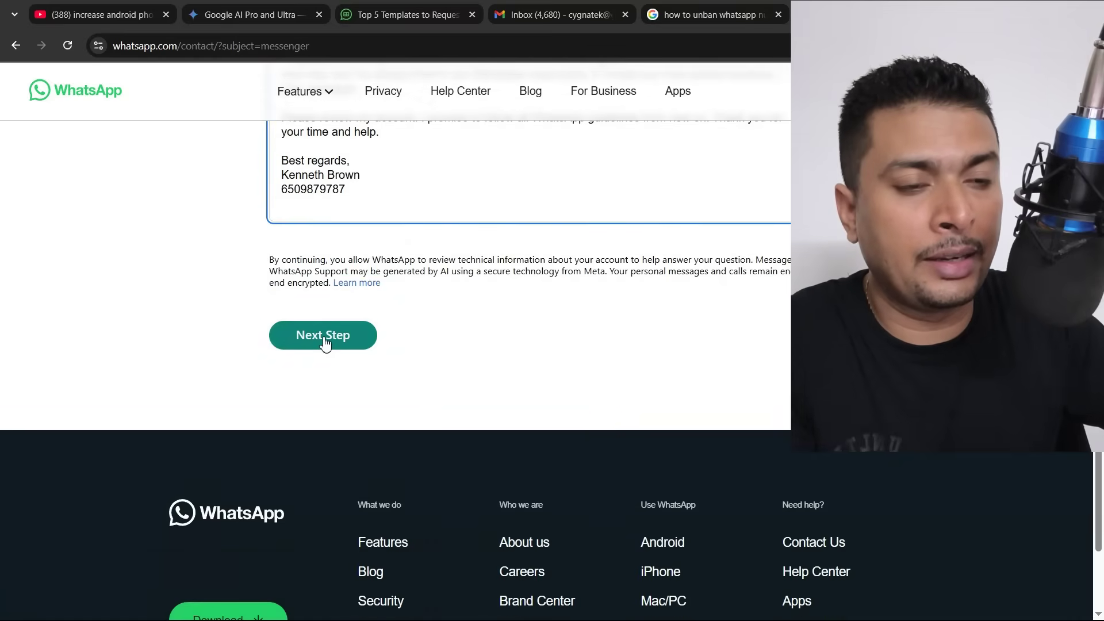